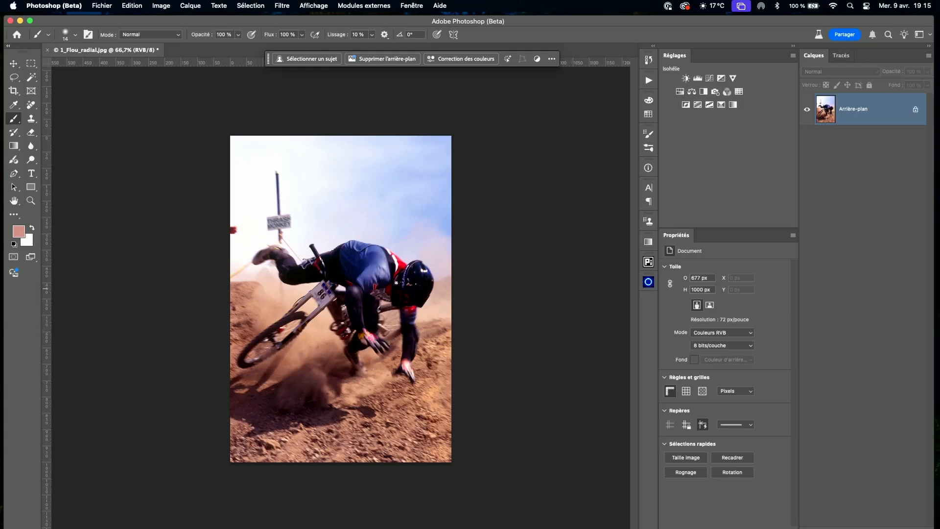
pyautogui.doubleClick(14, 201)
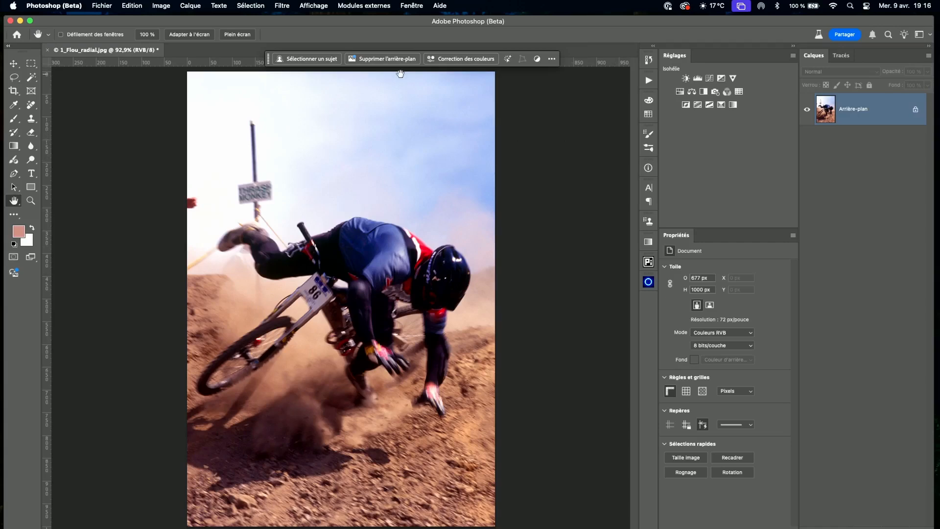
pyautogui.click(280, 6)
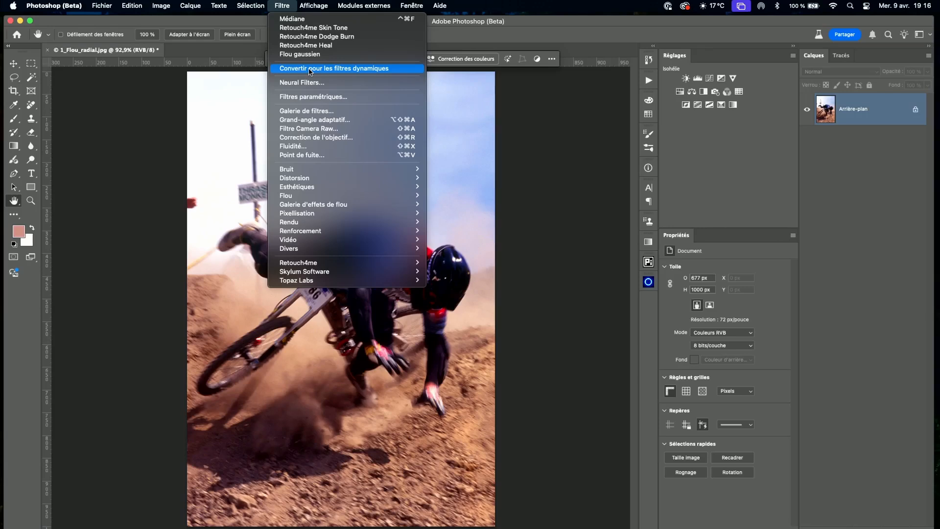
pyautogui.click(508, 118)
pyautogui.rightClick(880, 113)
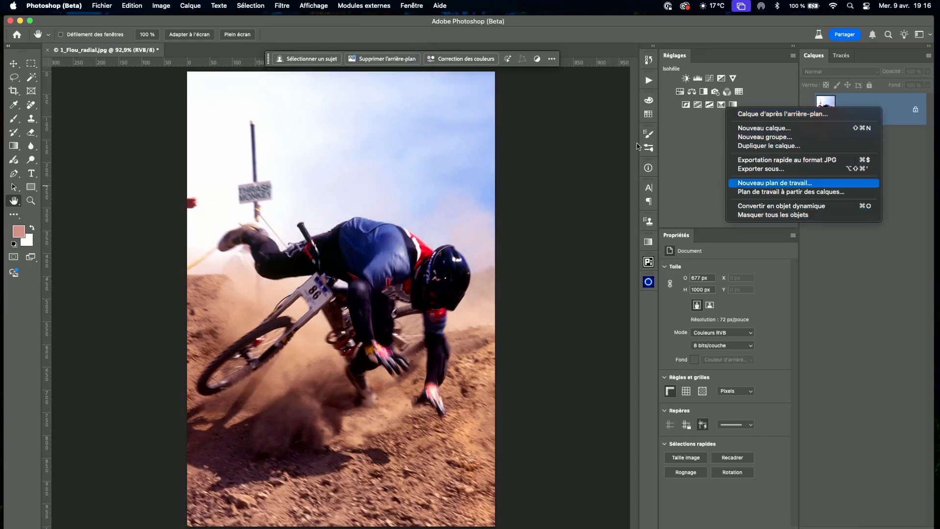
pyautogui.click(195, 7)
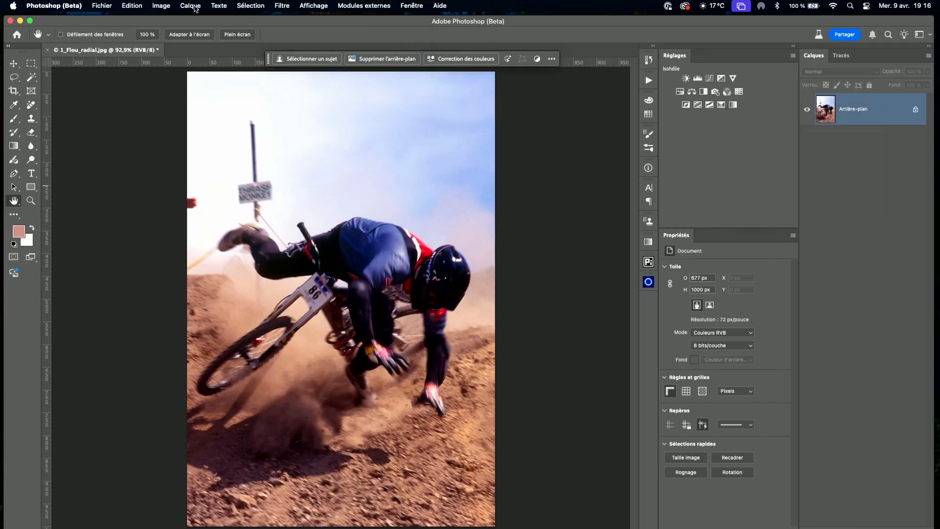
pyautogui.click(196, 7)
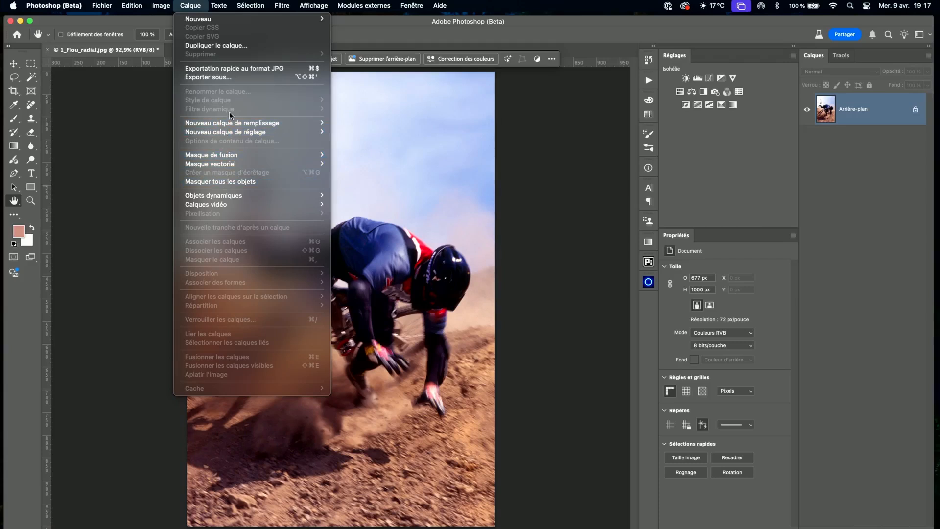
# Unlock the Background layer and convert it for smart filters.
pyautogui.click(917, 111)
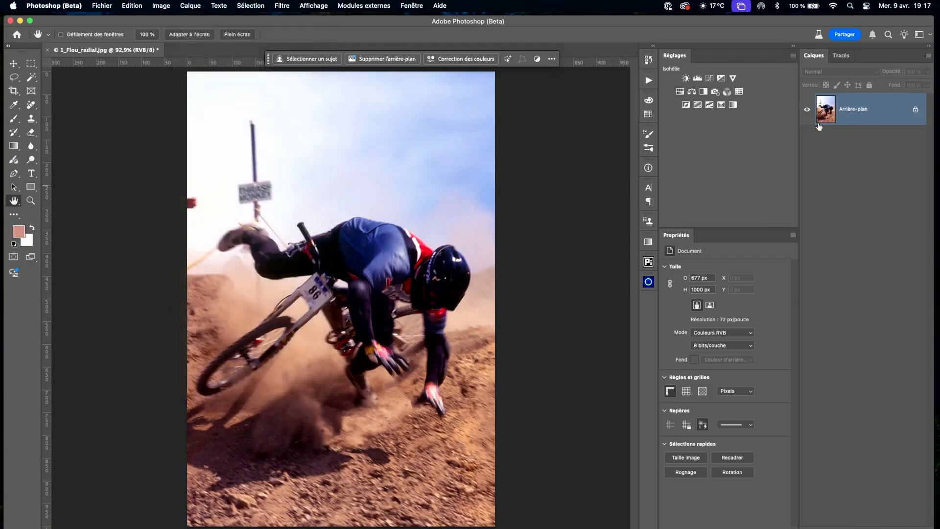
pyautogui.click(916, 110)
pyautogui.click(195, 7)
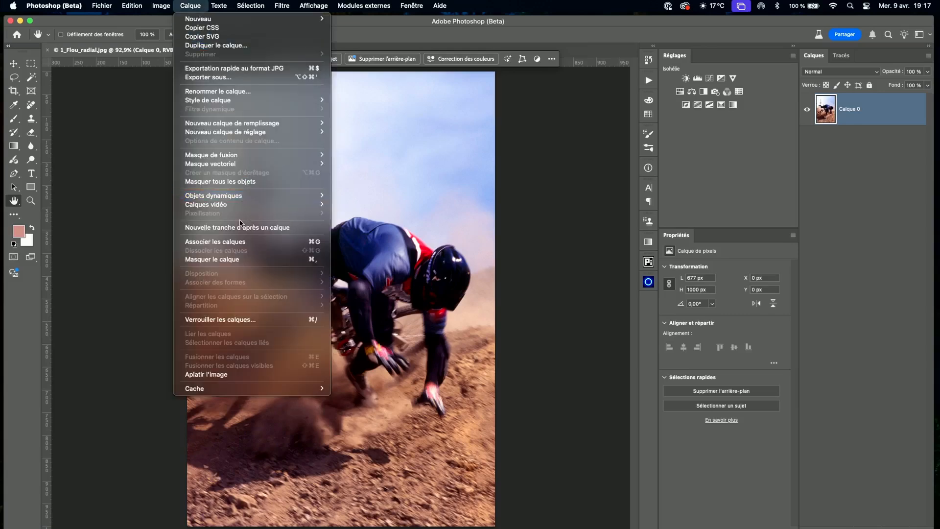
pyautogui.moveTo(230, 196)
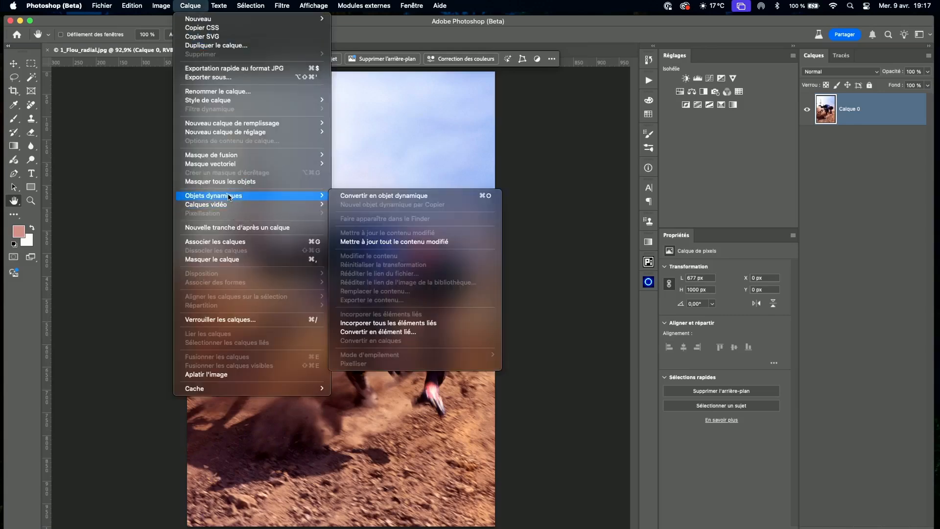
pyautogui.click(487, 196)
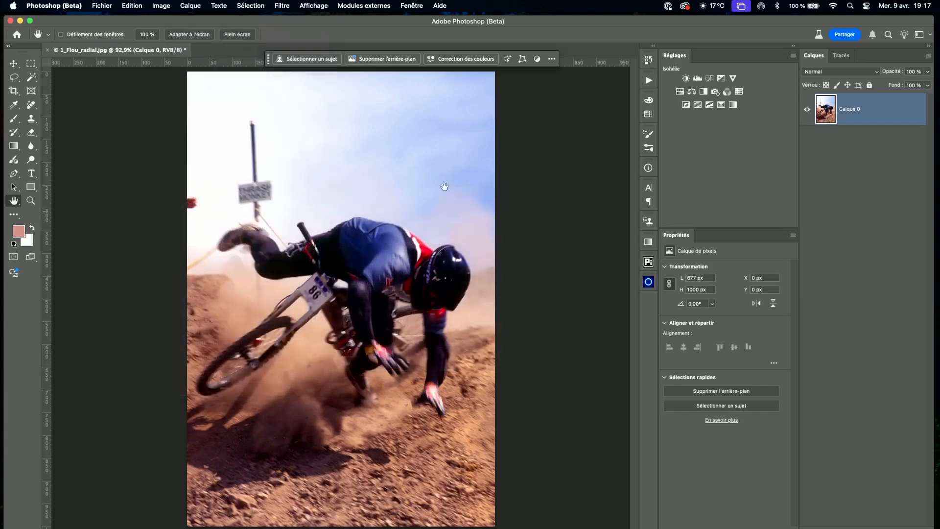
pyautogui.click(282, 7)
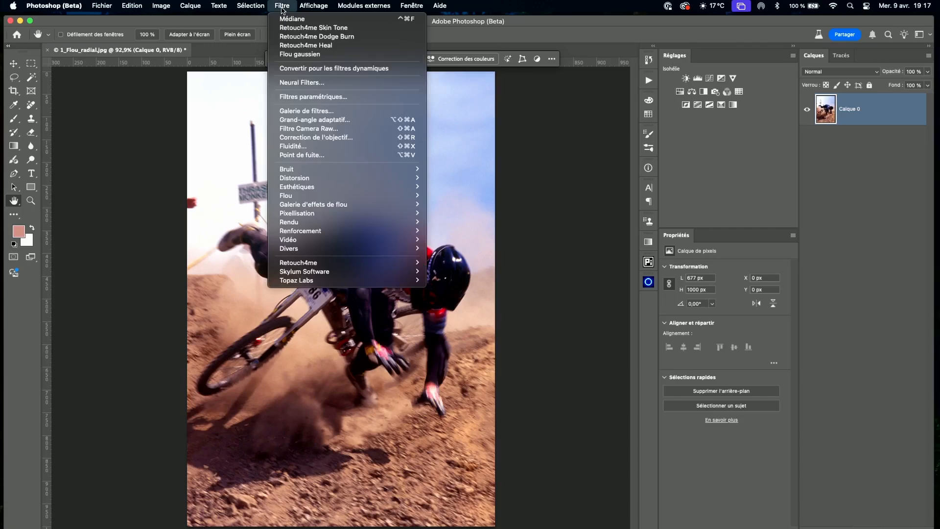
pyautogui.click(291, 71)
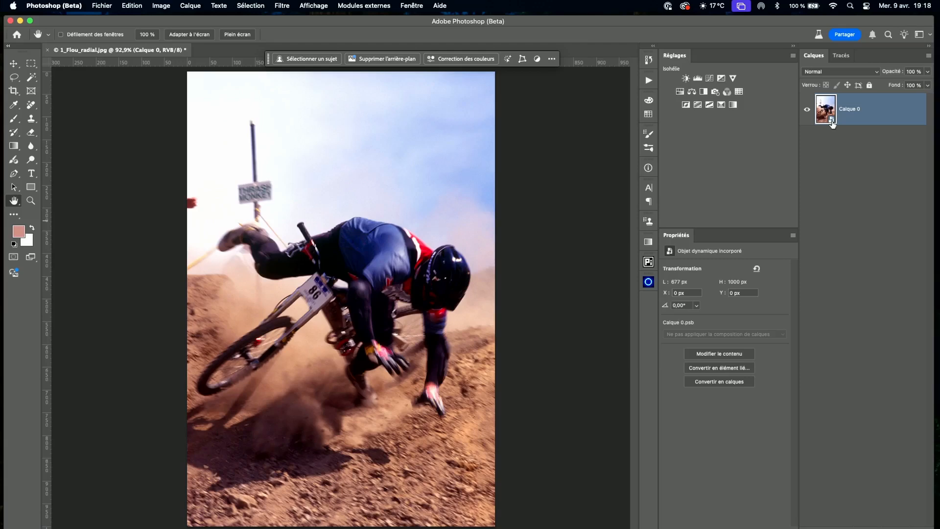
# Apply a Radial Blur (Flou radial) filter to the layer with the Zoom method, Normal quality and an amount of 73.
pyautogui.click(285, 8)
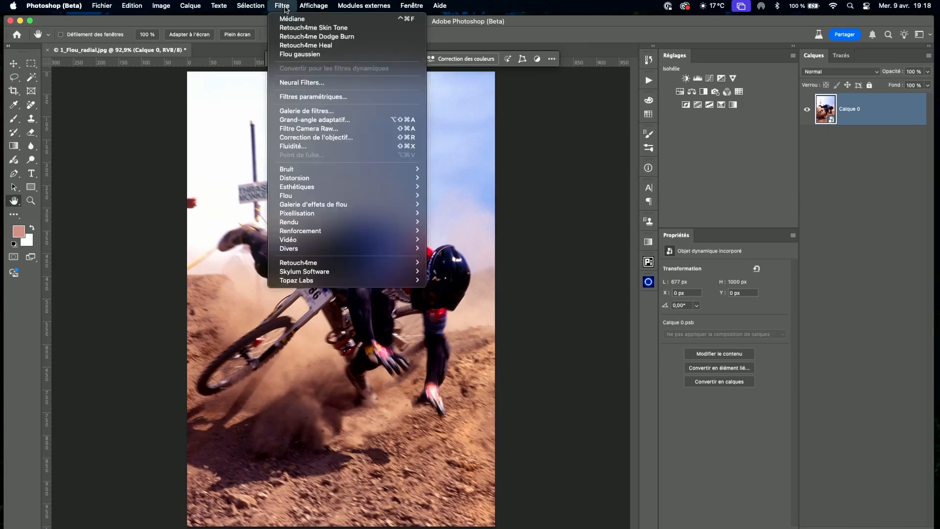
pyautogui.moveTo(298, 196)
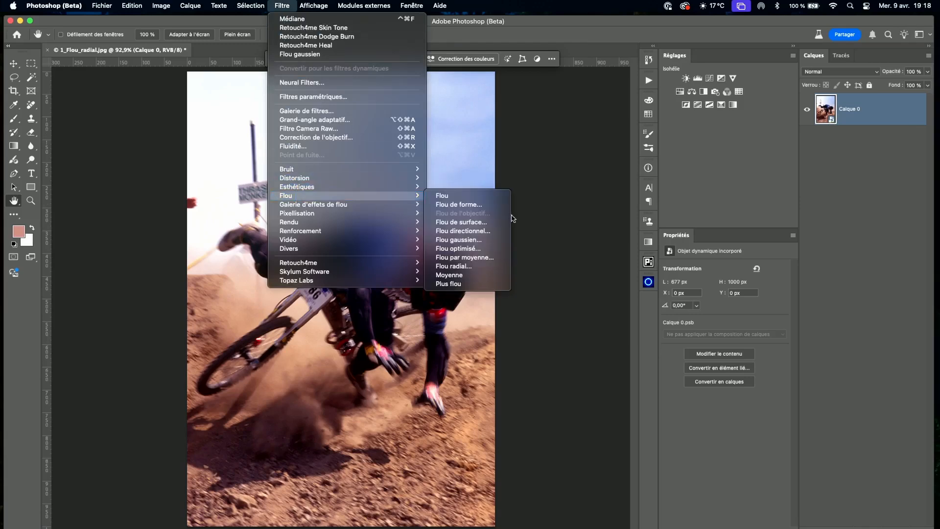
pyautogui.click(487, 265)
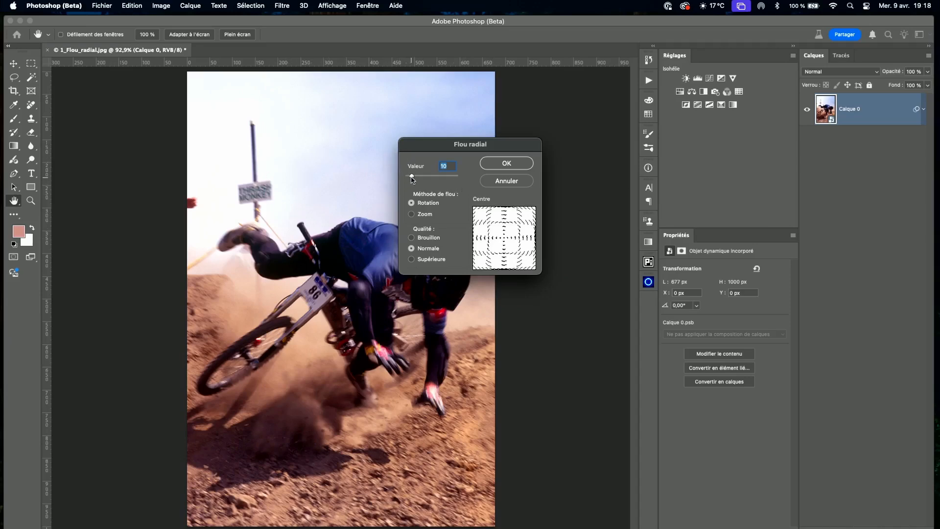
pyautogui.moveTo(412, 176); pyautogui.dragTo(429, 177)
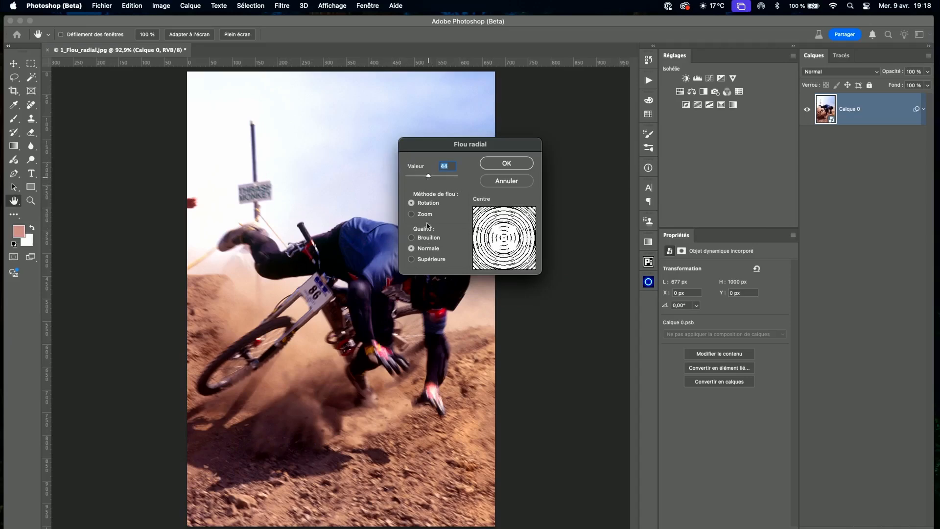
pyautogui.click(412, 214)
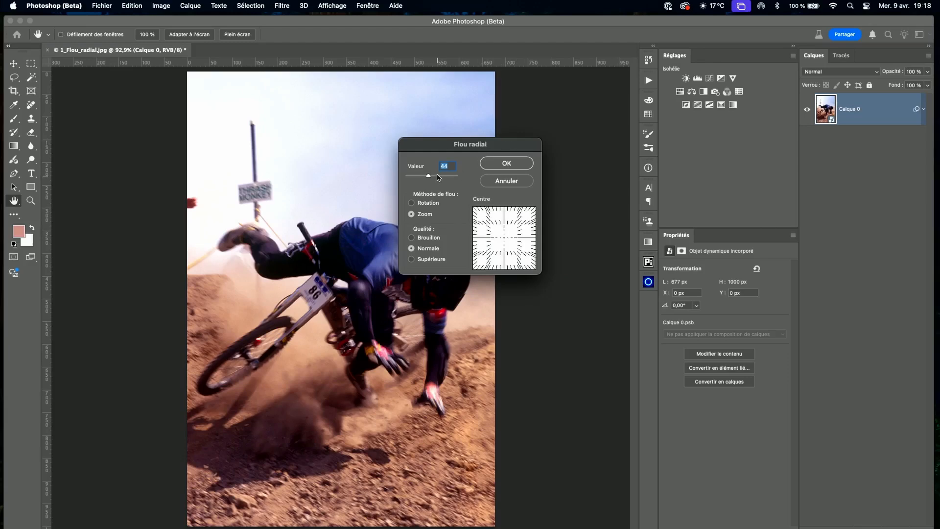
pyautogui.moveTo(428, 177); pyautogui.dragTo(443, 178)
pyautogui.click(509, 163)
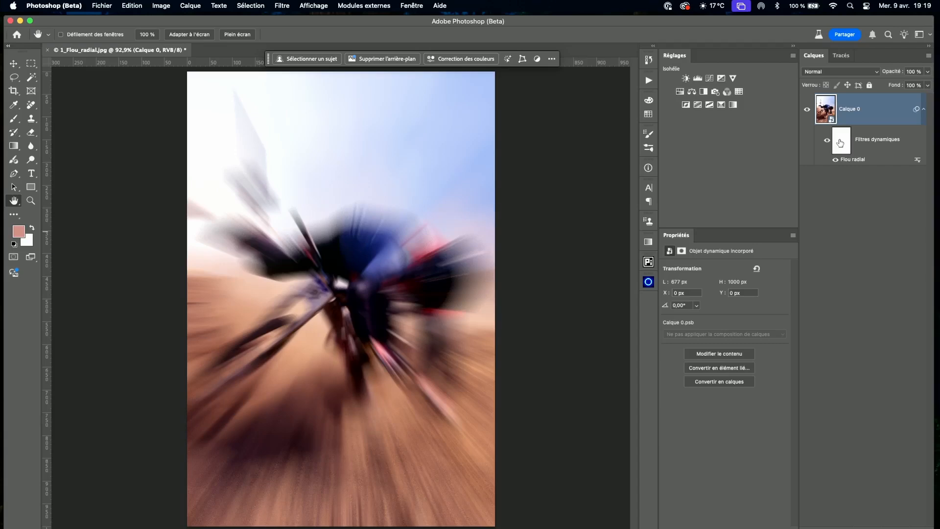
# Reopen the Radial Blur smart filter and lower its amount for a less intense zoom effect.
pyautogui.doubleClick(855, 160)
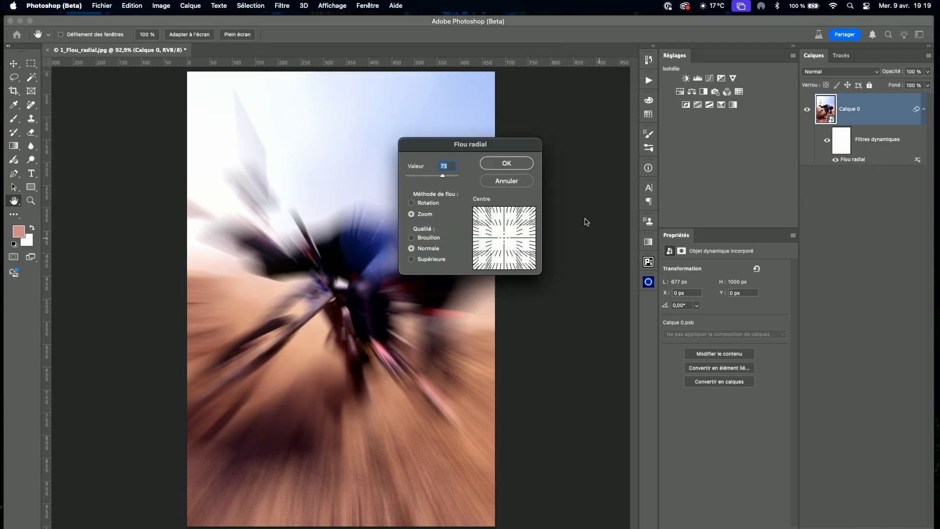
pyautogui.moveTo(449, 175); pyautogui.dragTo(433, 176)
pyautogui.click(508, 163)
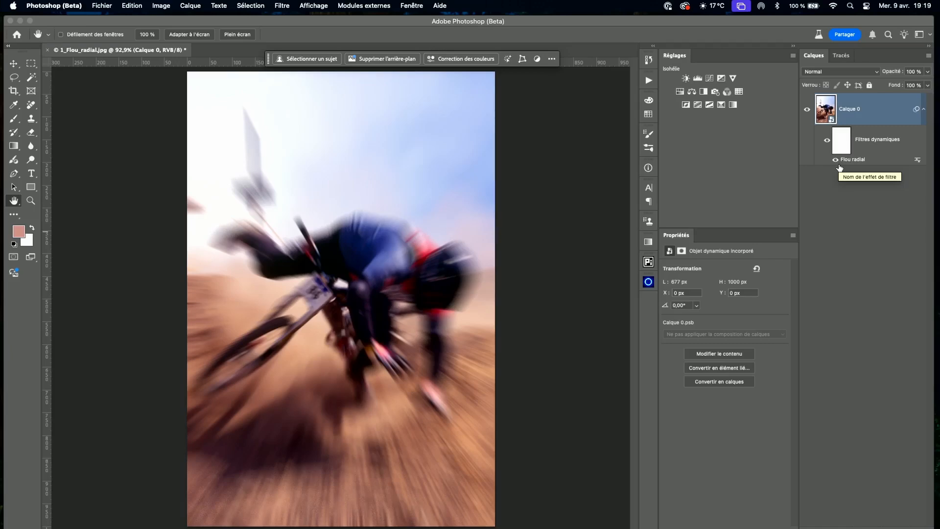
pyautogui.click(284, 6)
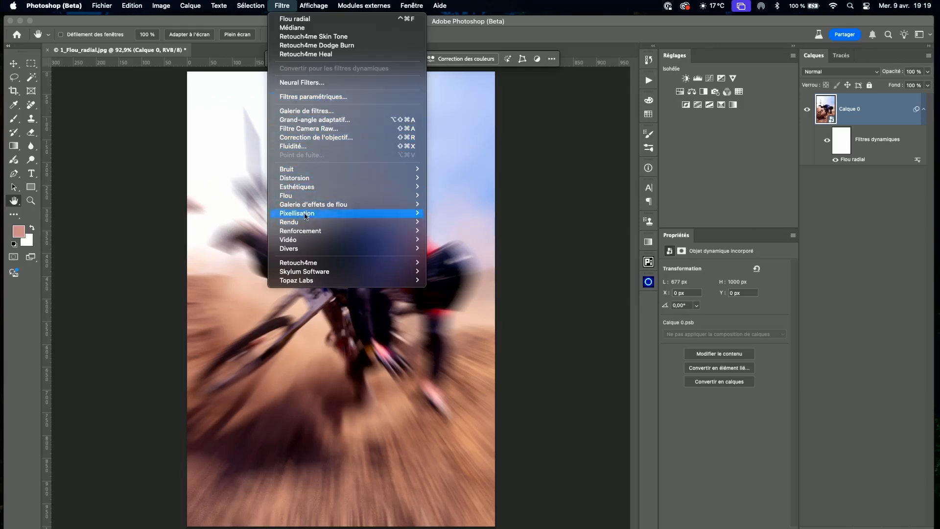
pyautogui.moveTo(308, 191)
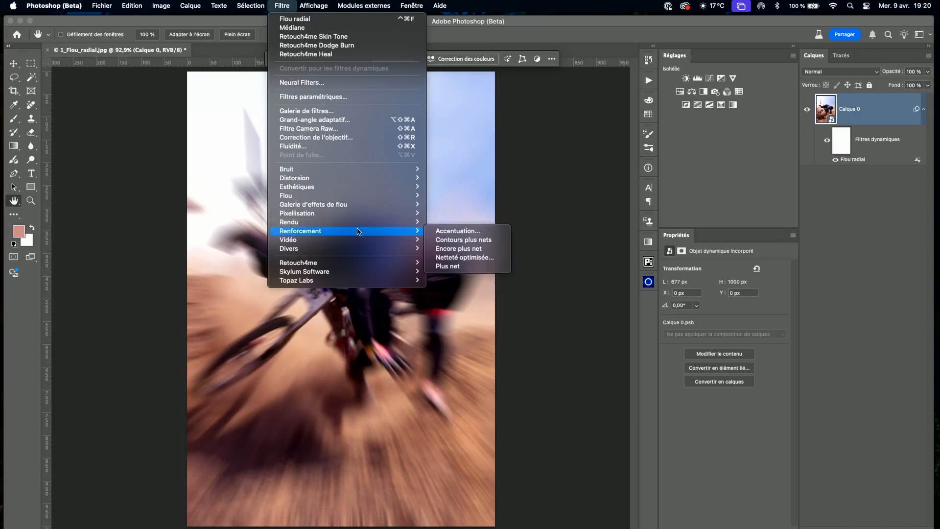
pyautogui.moveTo(357, 240)
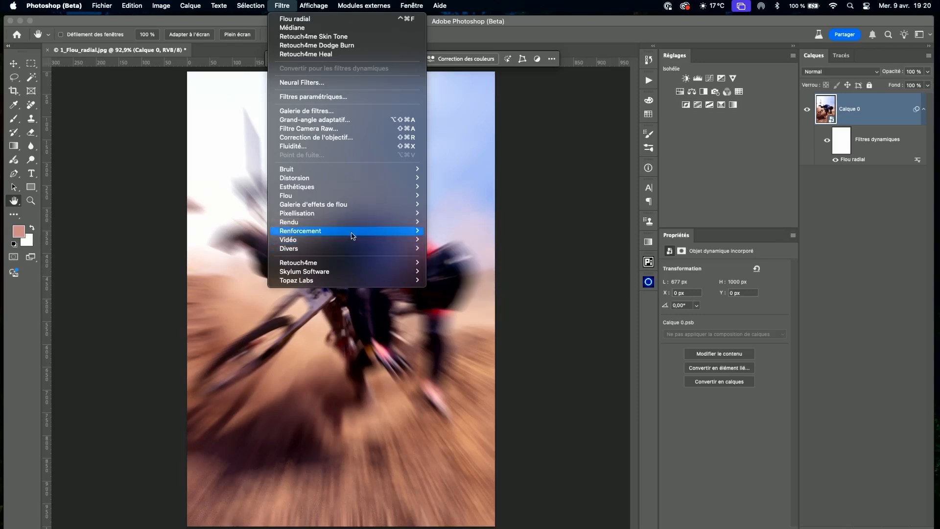
pyautogui.moveTo(353, 190)
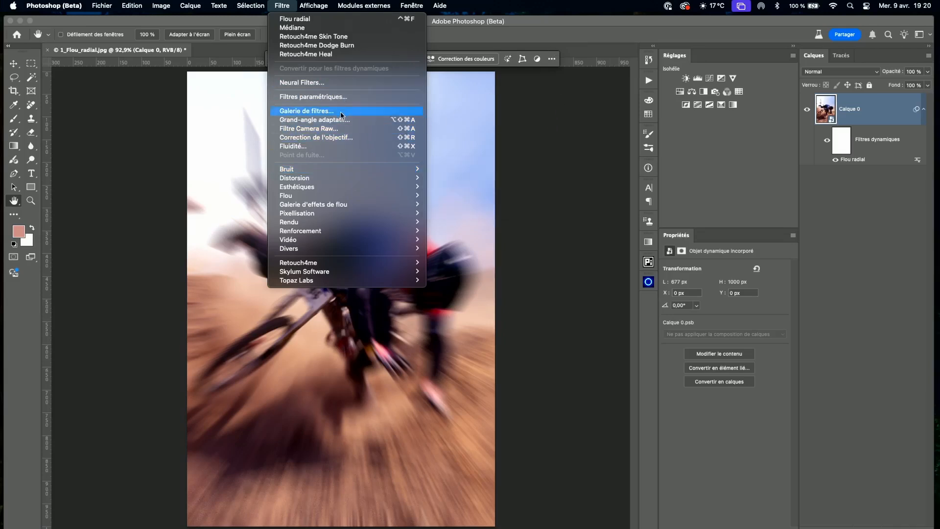
pyautogui.click(515, 37)
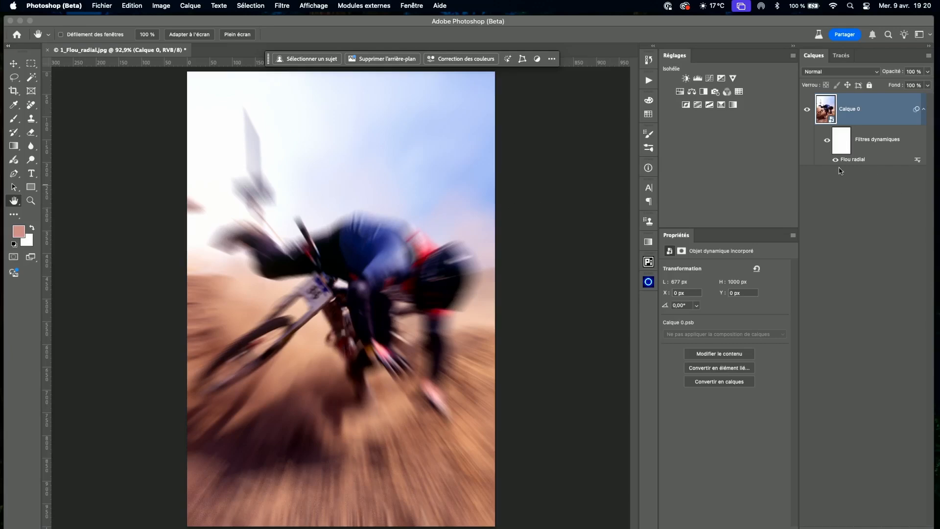
pyautogui.rightClick(885, 113)
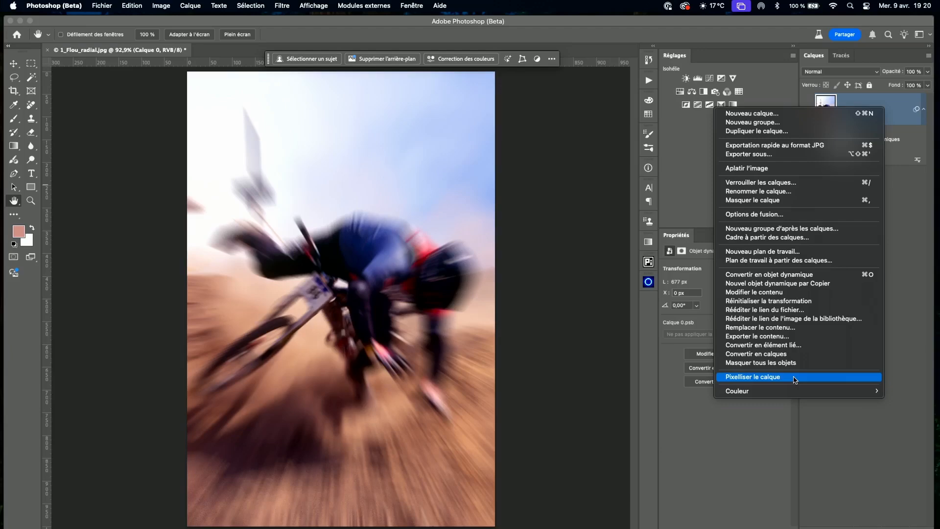
pyautogui.click(894, 440)
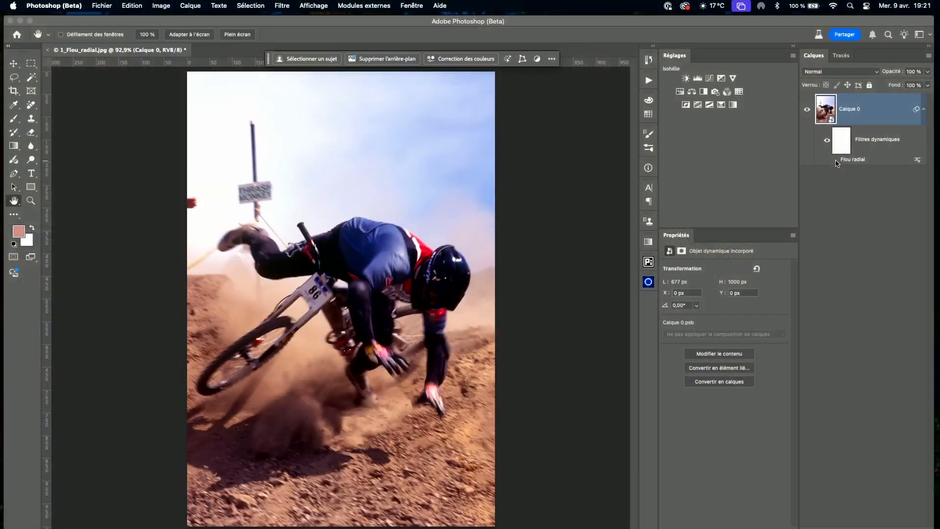
# Show the Radial Blur smart filter and inspect its blending options, including the list of blend modes, without changing them.
pyautogui.click(836, 160)
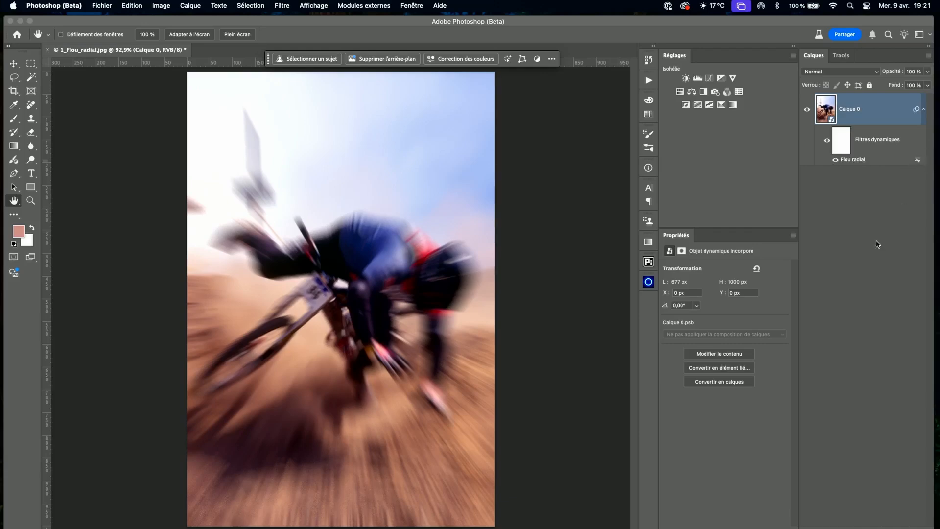
pyautogui.click(918, 161)
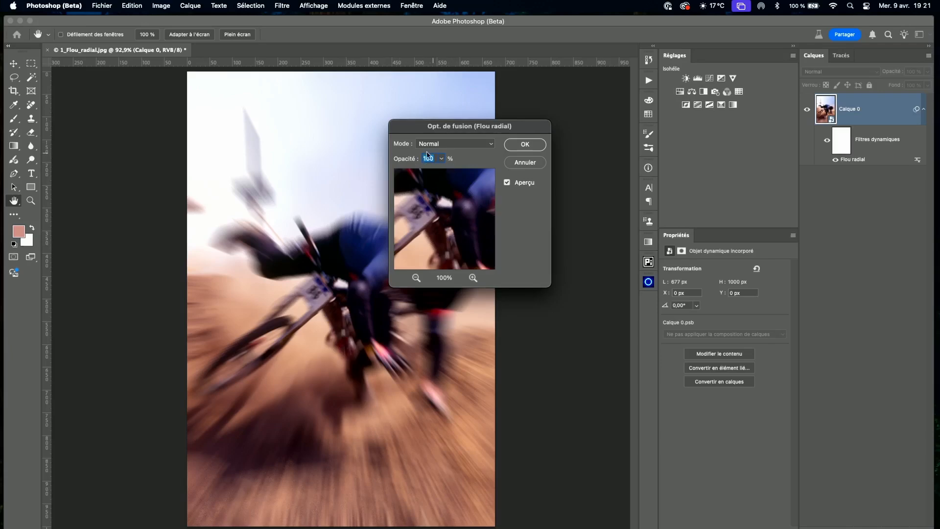
pyautogui.click(452, 147)
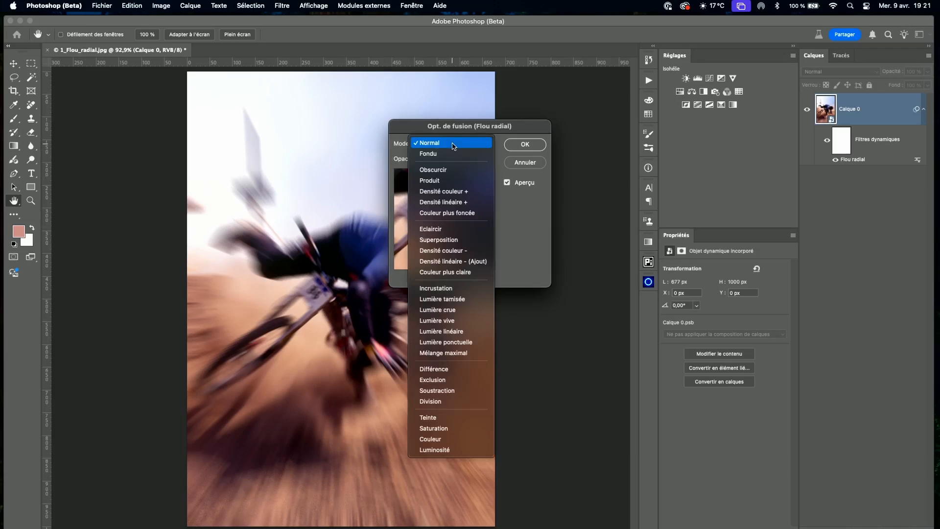
pyautogui.click(454, 146)
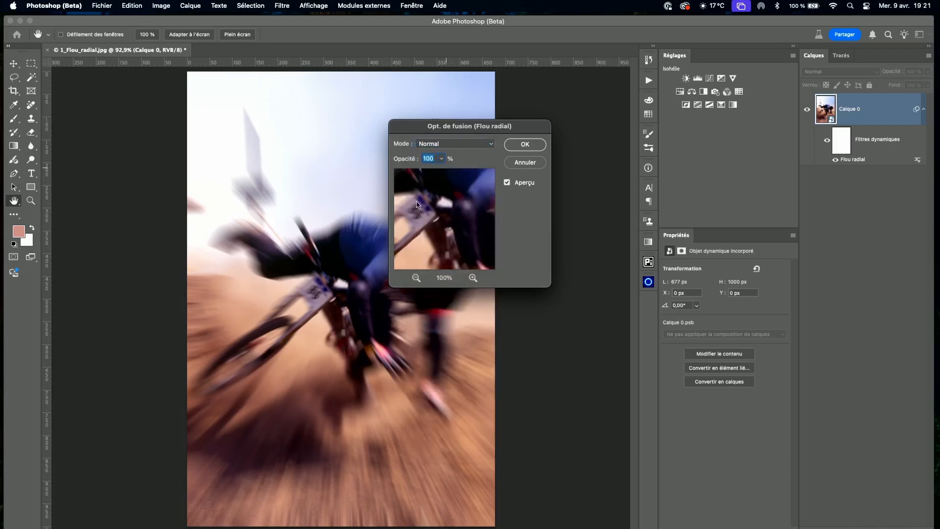
pyautogui.click(511, 165)
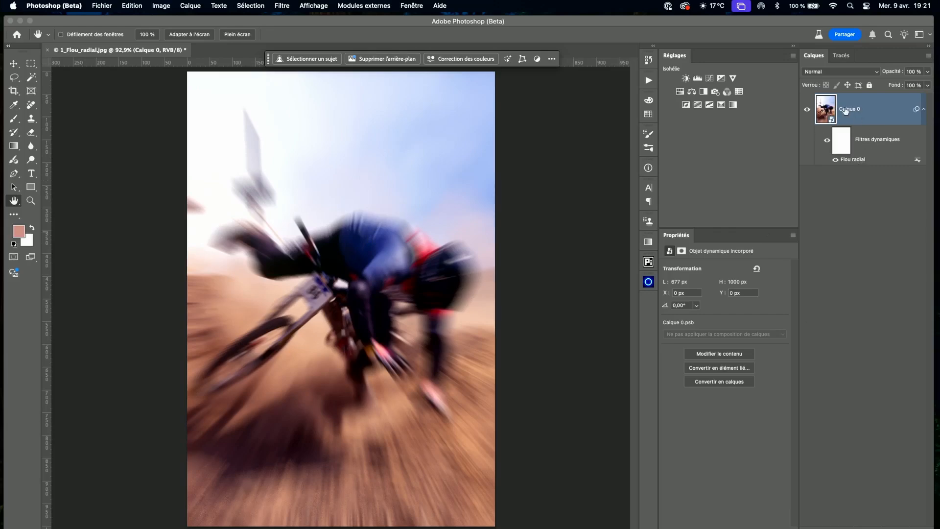
# Target the smart filter mask and paint black over the bike's number plate with a 111 px brush to remove the blur there.
pyautogui.click(839, 140)
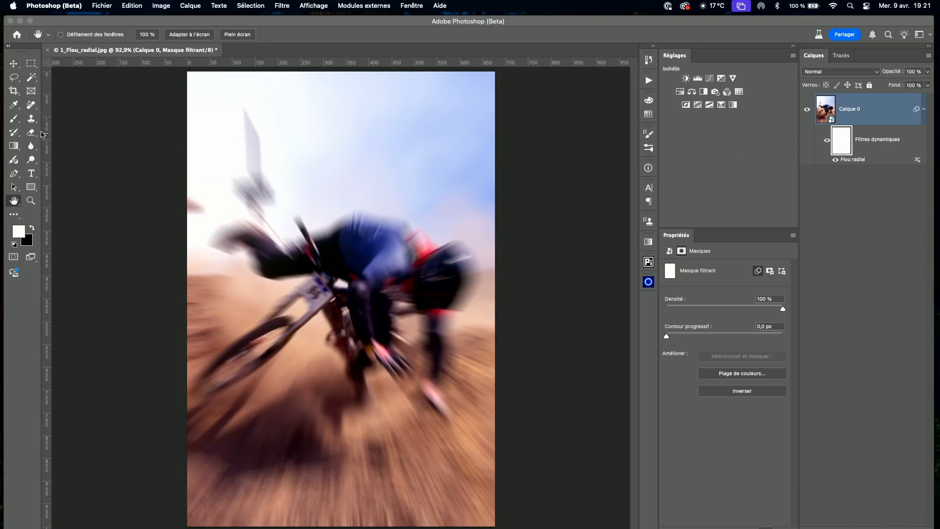
pyautogui.click(13, 118)
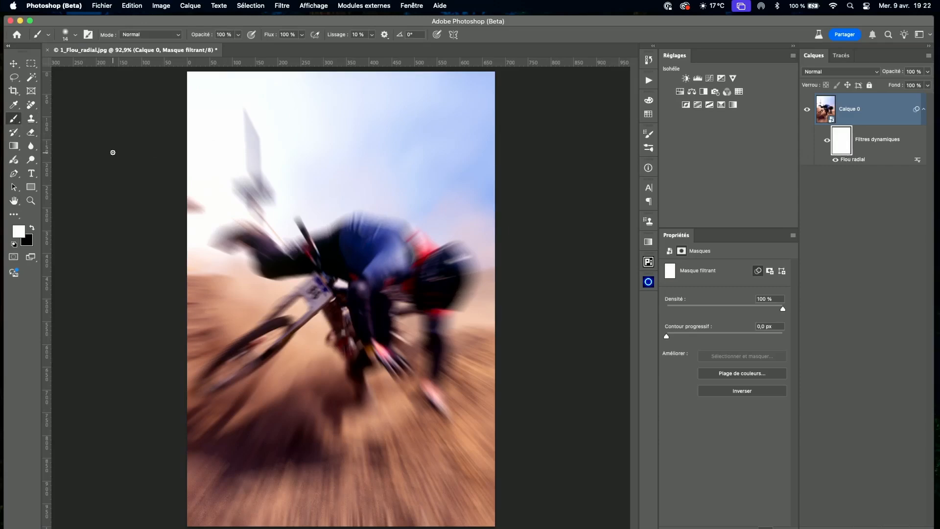
pyautogui.press('x')
pyautogui.moveTo(304, 209); pyautogui.dragTo(326, 210)
pyautogui.click(316, 289)
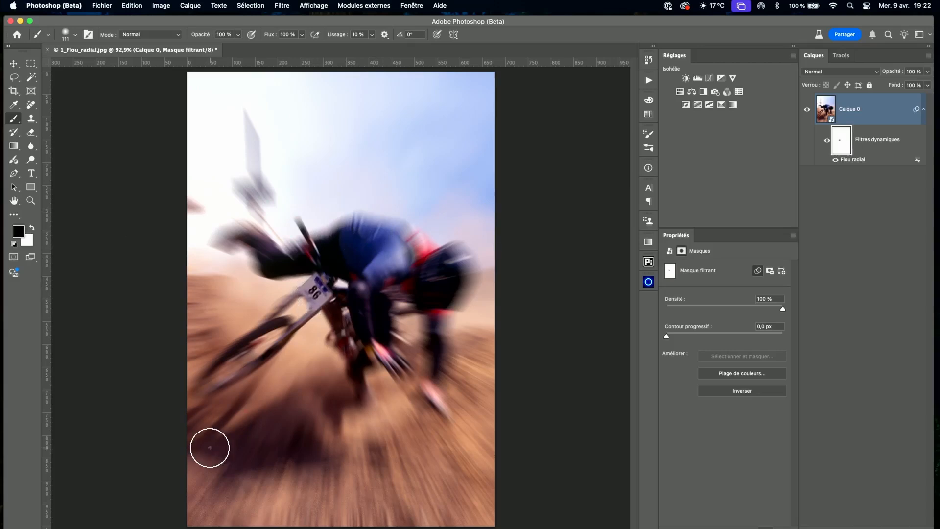
# Paint the signpost black on the filter mask to remove its blur, and paint over it in white to restore the blur.
pyautogui.moveTo(250, 128)
pyautogui.mouseDown()
pyautogui.moveTo(249, 197)
pyautogui.moveTo(266, 199)
pyautogui.moveTo(259, 153)
pyautogui.moveTo(256, 195)
pyautogui.mouseUp()
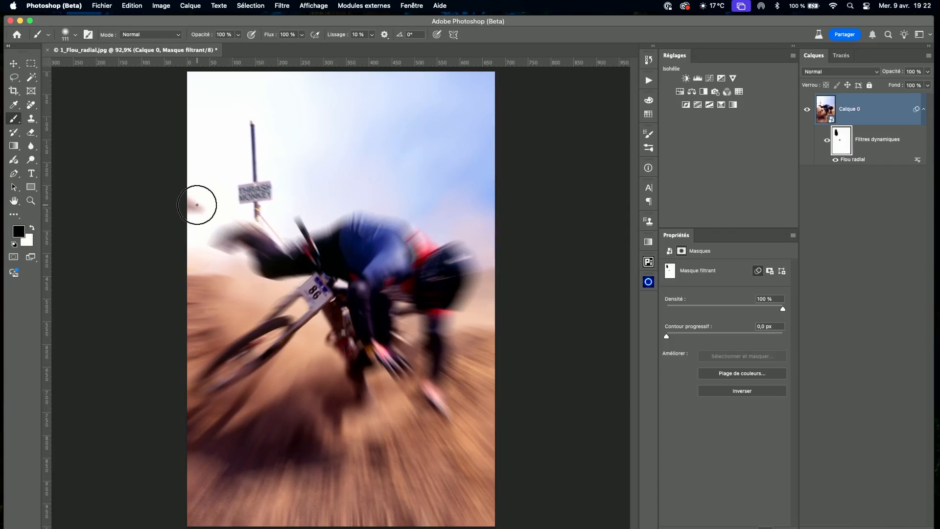
pyautogui.press('x')
pyautogui.moveTo(254, 130); pyautogui.dragTo(254, 193)
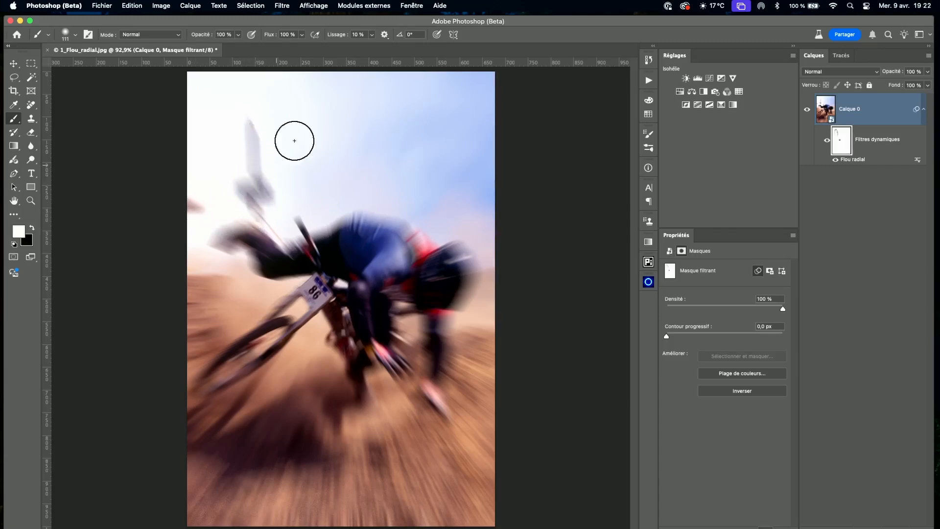